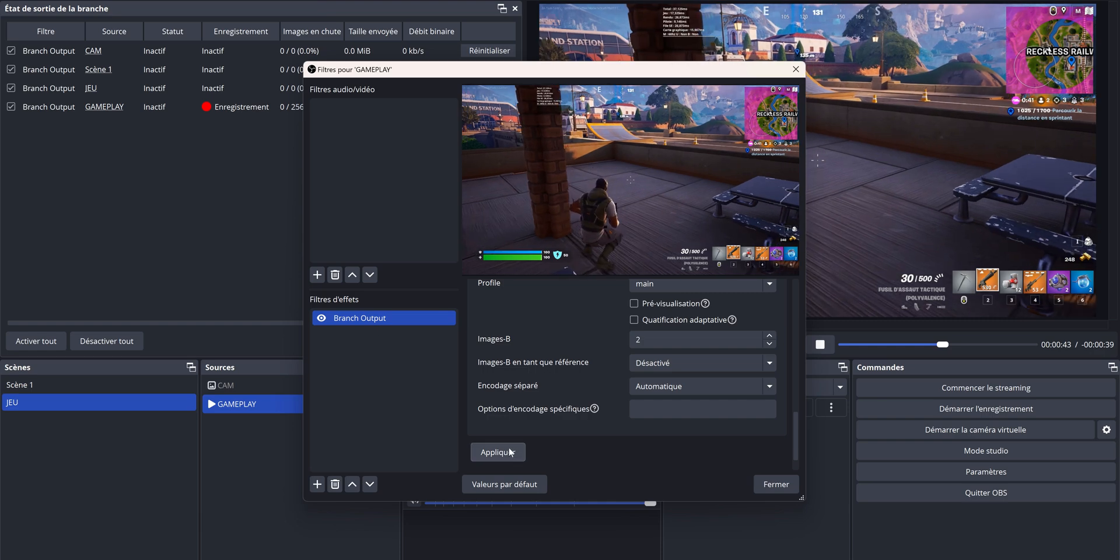
Close the filter settings of the GAMEPLAY source
click(772, 486)
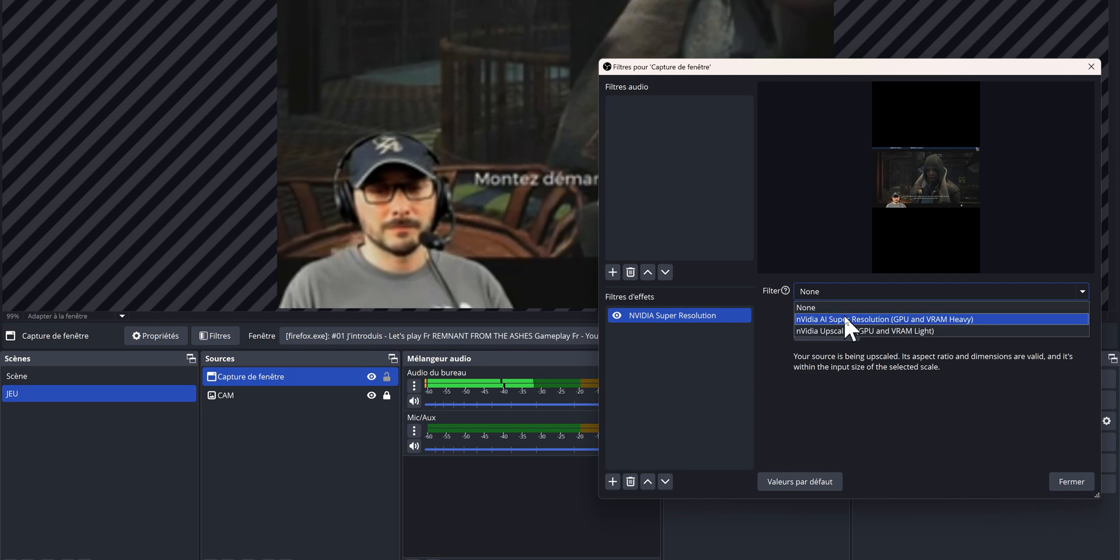
Try nVidia AI Super Resolution (GPU and VRAM Heavy) in the window capture's NVIDIA Super Resolution filter and toggle the effect to compare
click(843, 314)
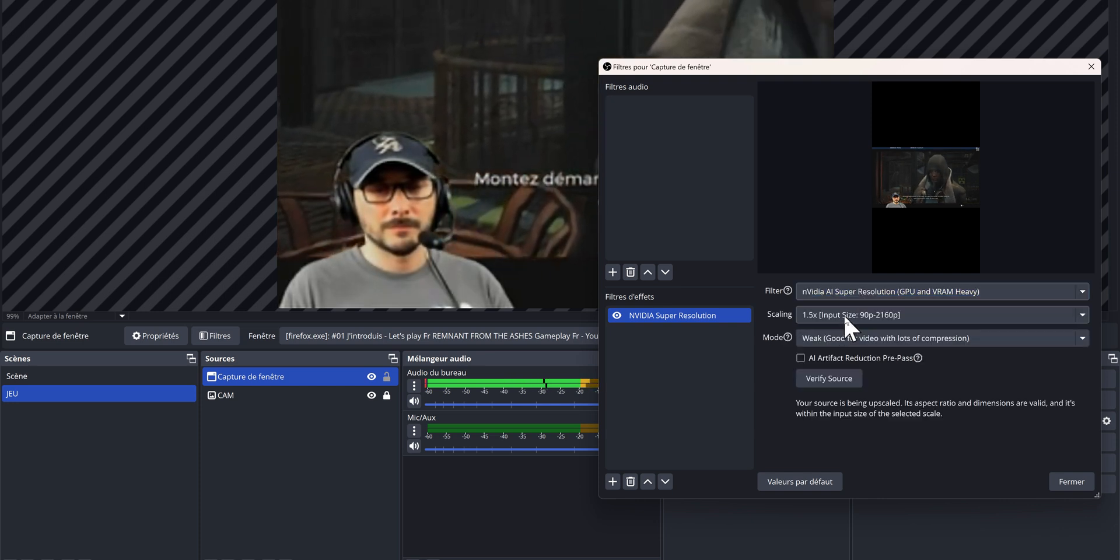
click(616, 315)
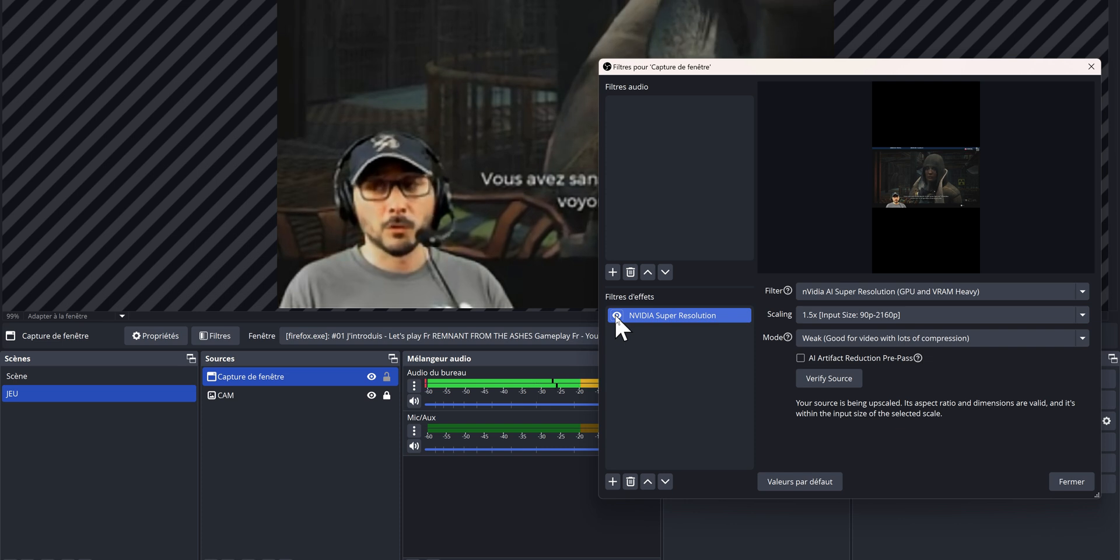
Switch the window capture's NVIDIA Super Resolution filter to nVidia Upscaling (GPU and VRAM Light) and adjust the sharpening strength
click(849, 292)
click(867, 326)
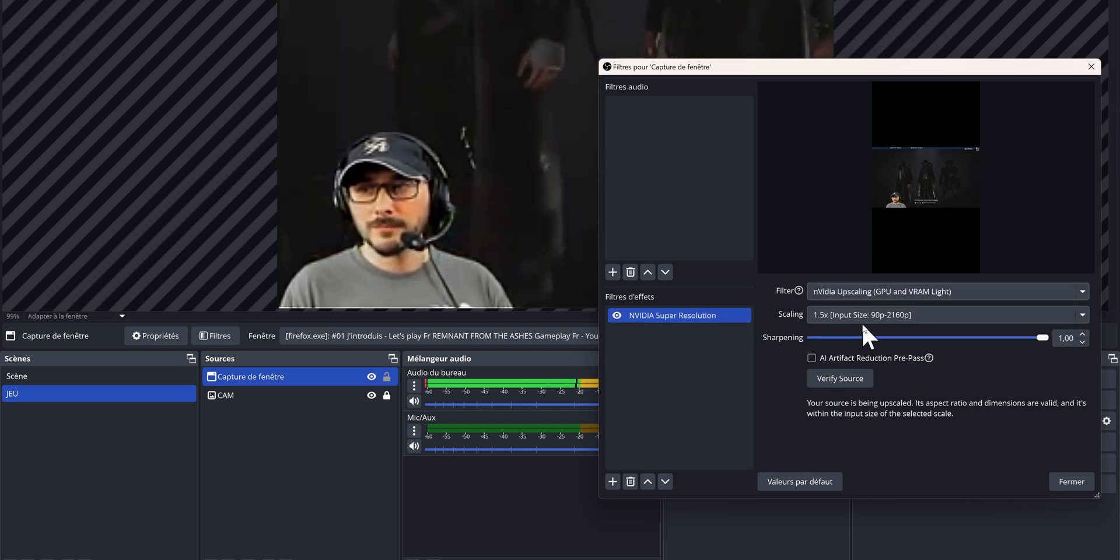
drag(1042, 337, 1105, 336)
drag(712, 337, 1108, 338)
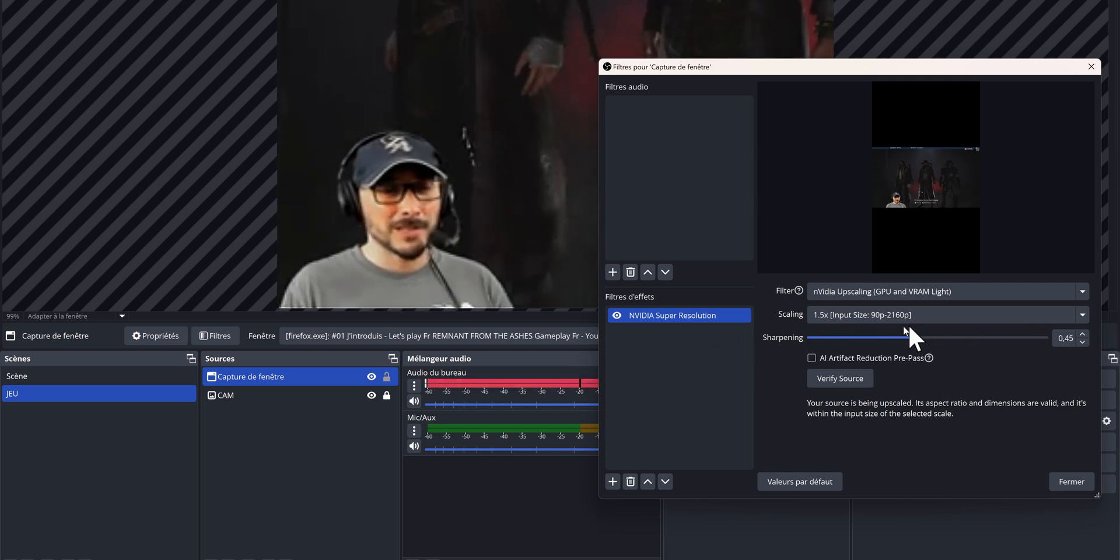
drag(899, 339, 1105, 337)
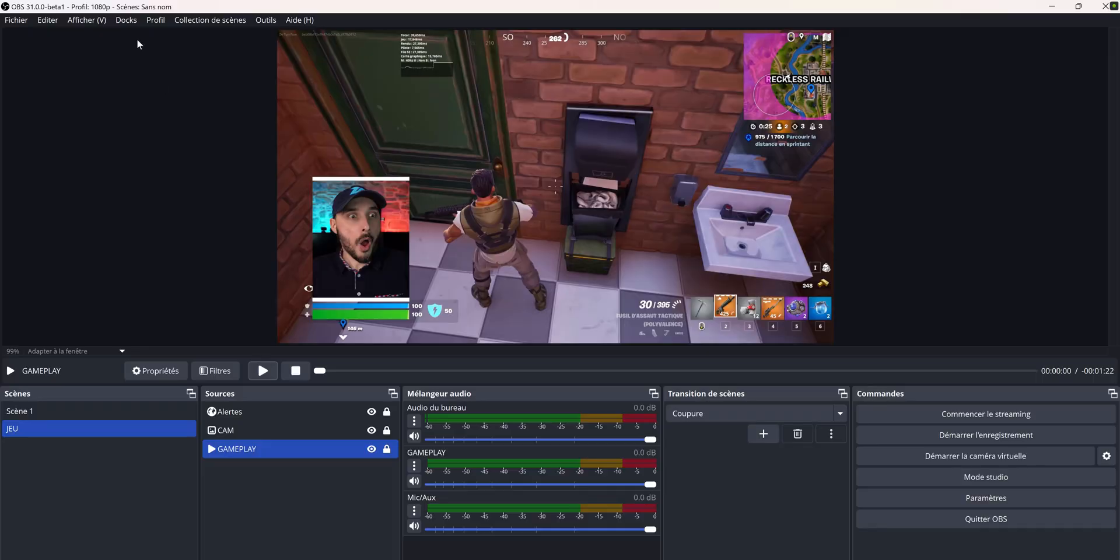
Add a custom browser dock named "COMBIEN ???" that uses the local page in the Production-Scene-Timer-2.0-main folder as its URL
click(128, 20)
click(175, 89)
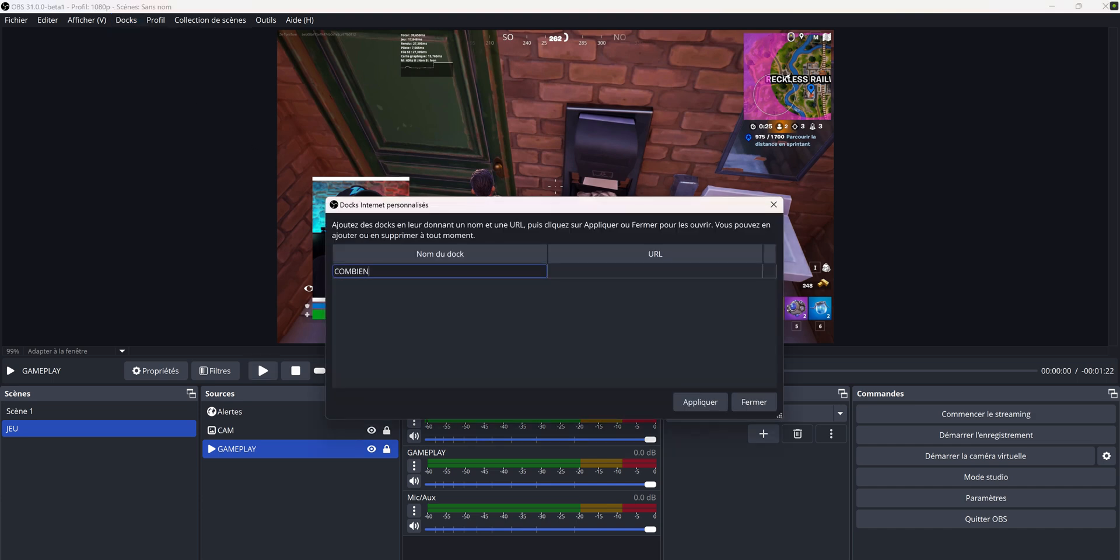
text(COMBIEN ???)
key(Tab)
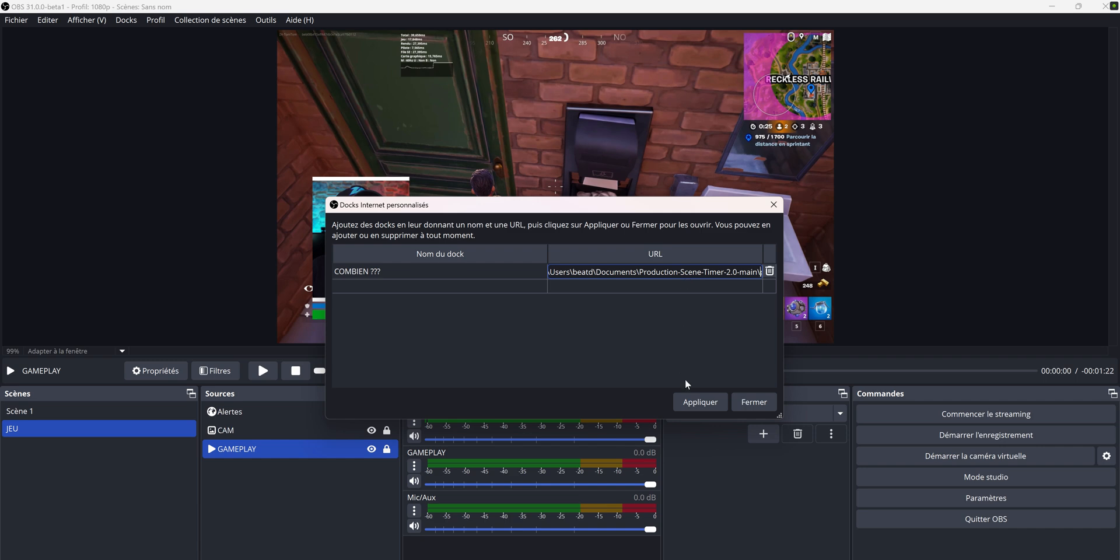
click(702, 408)
Attach the COMBIEN ??? dock beside the preview, above the scene list, and widen it
drag(559, 149, 29, 146)
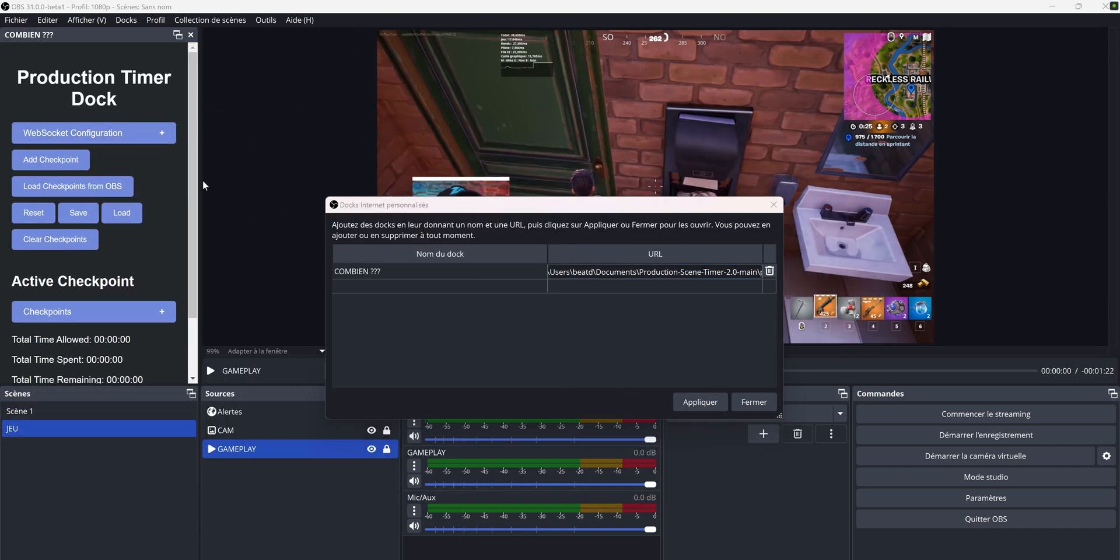
drag(202, 181, 297, 181)
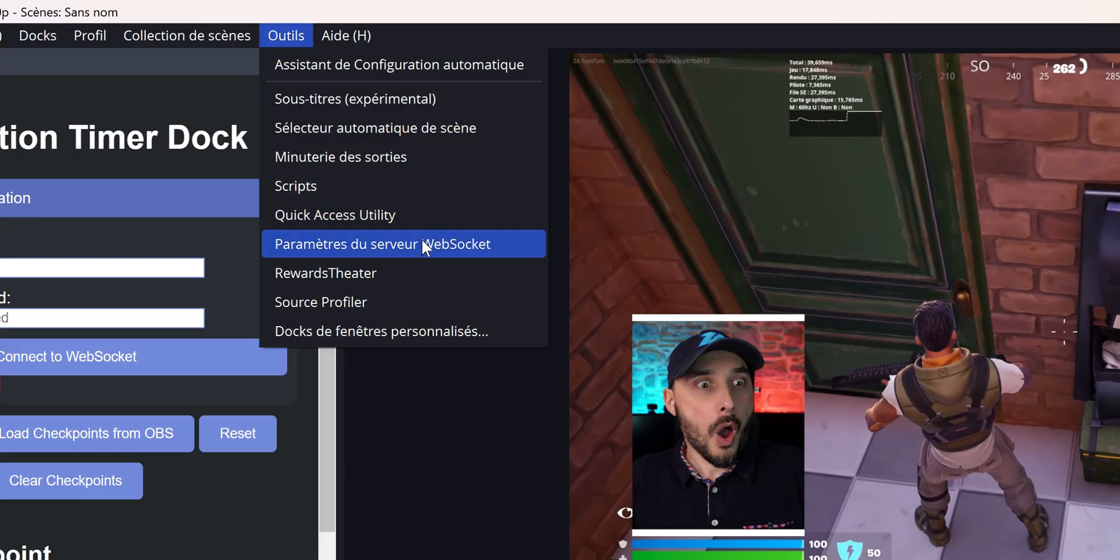
Enable the WebSocket server in the WebSocket server settings and confirm
click(342, 134)
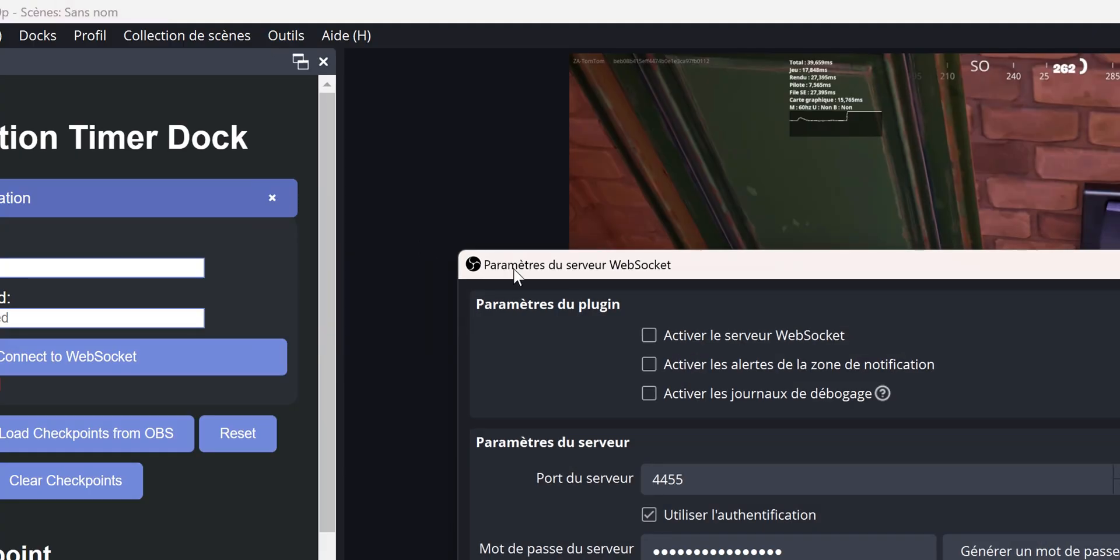
click(650, 334)
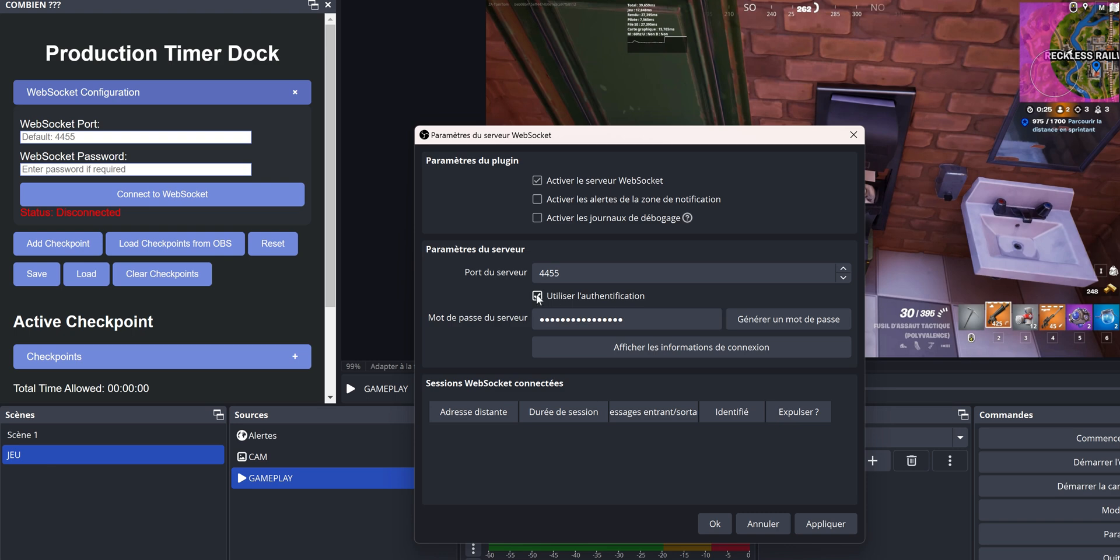
click(720, 524)
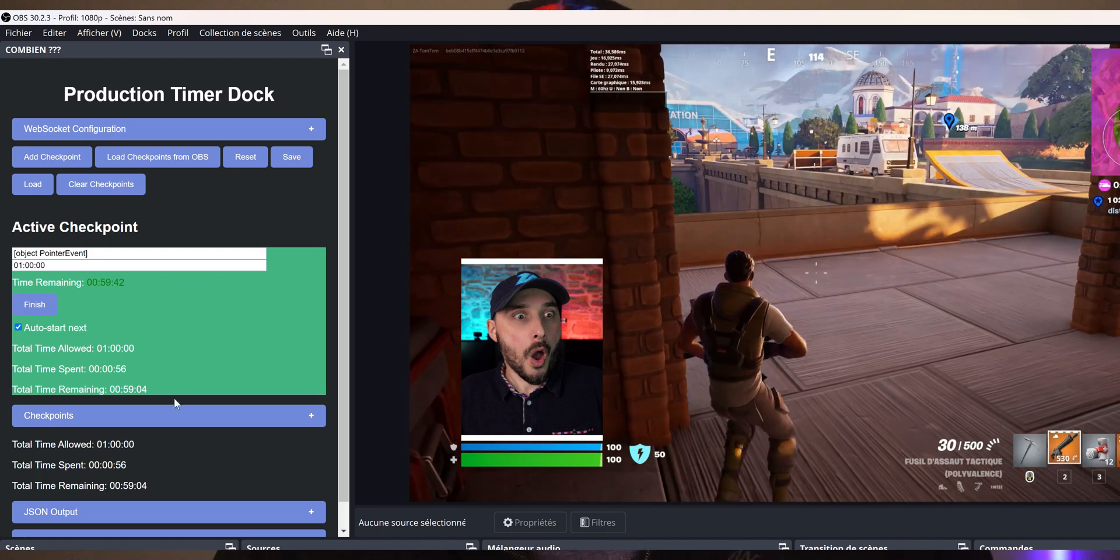
Expand the Checkpoints section of the Production Timer dock and examine its entries
click(182, 415)
scroll(182, 416, down, 4)
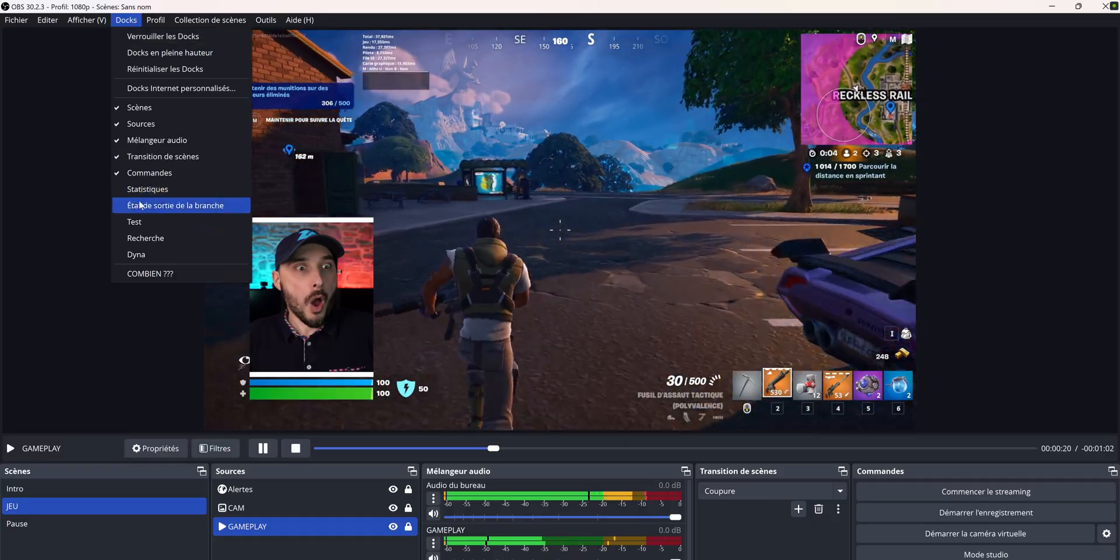
Show the Test dock and add the "Source cachée ?" source to it
click(143, 218)
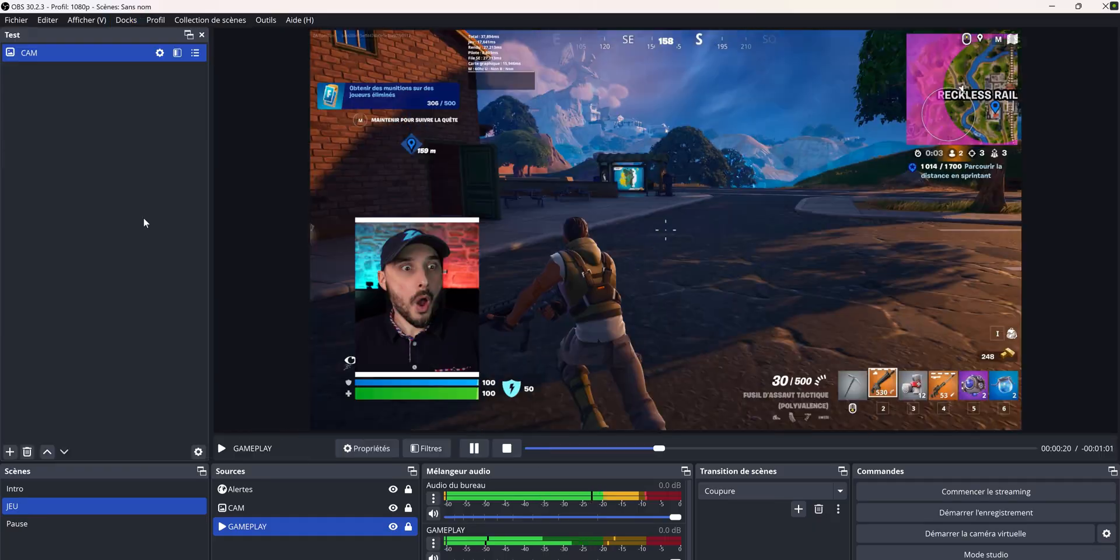
click(12, 450)
click(460, 332)
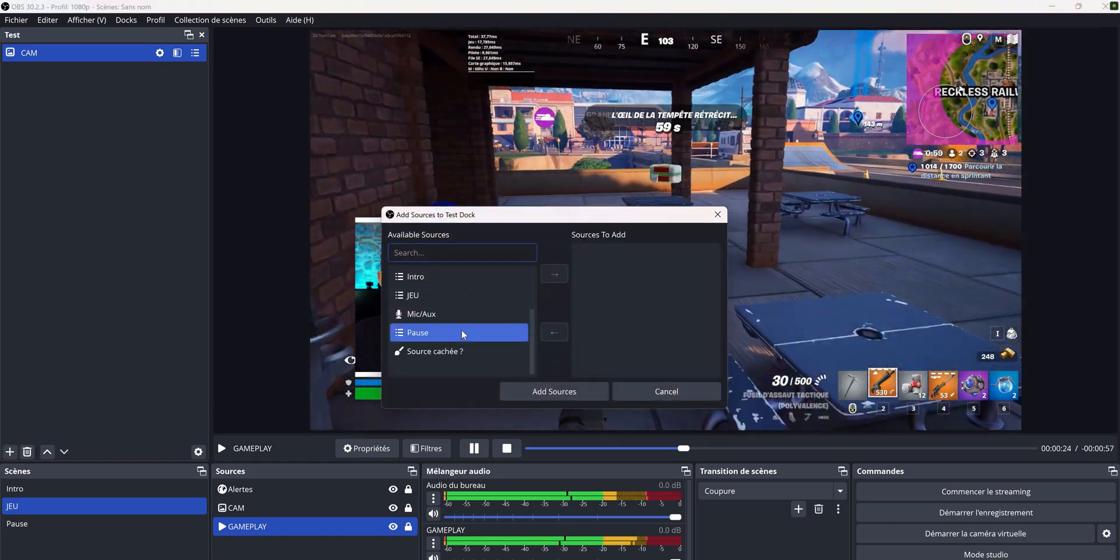
click(444, 352)
click(561, 274)
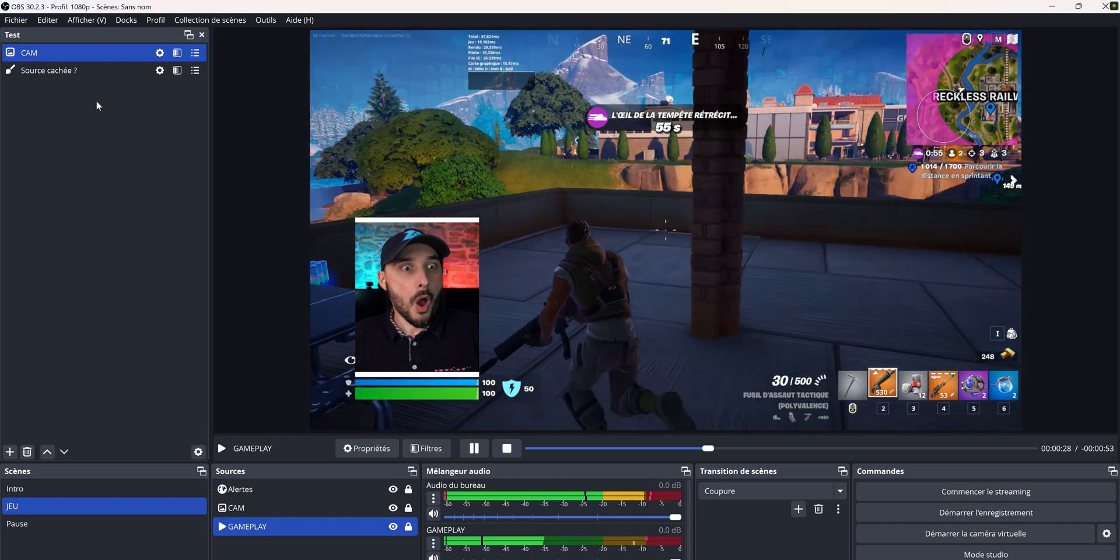
Examine the properties and filters of "Source cachée ?" from the Test dock, leaving them as they are, and close the dock
click(64, 71)
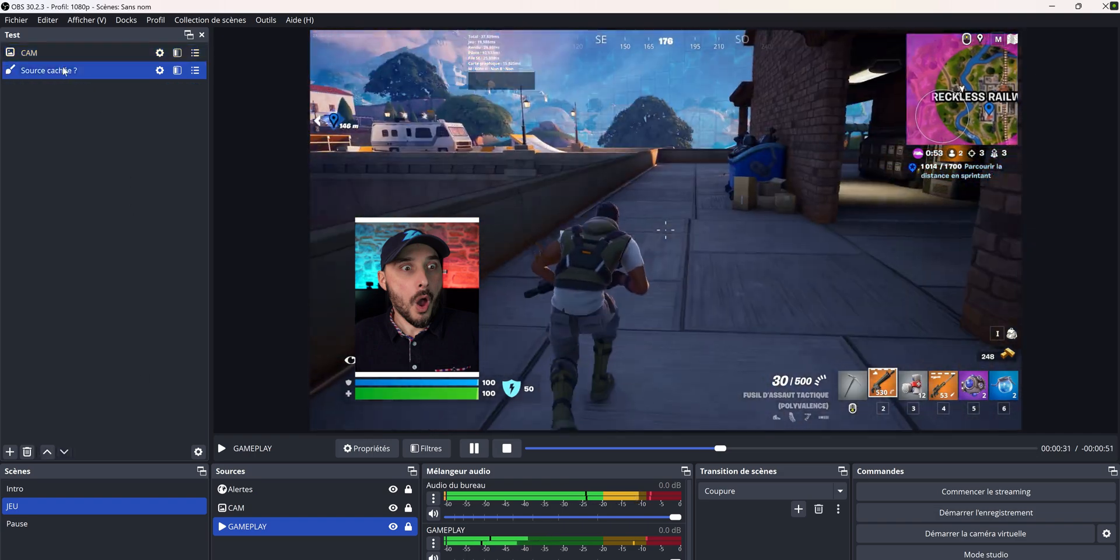
click(160, 70)
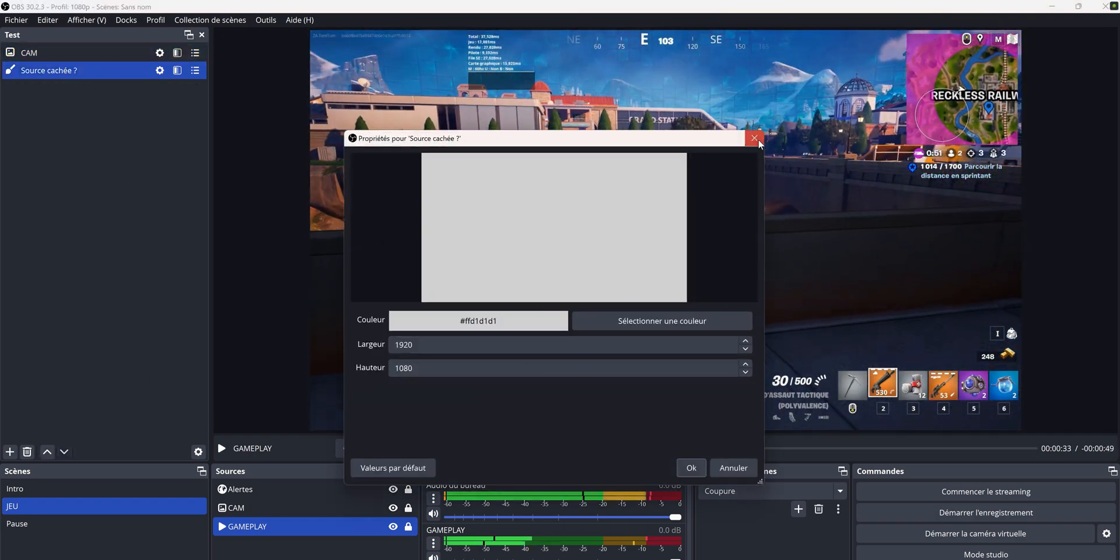
click(755, 139)
click(178, 71)
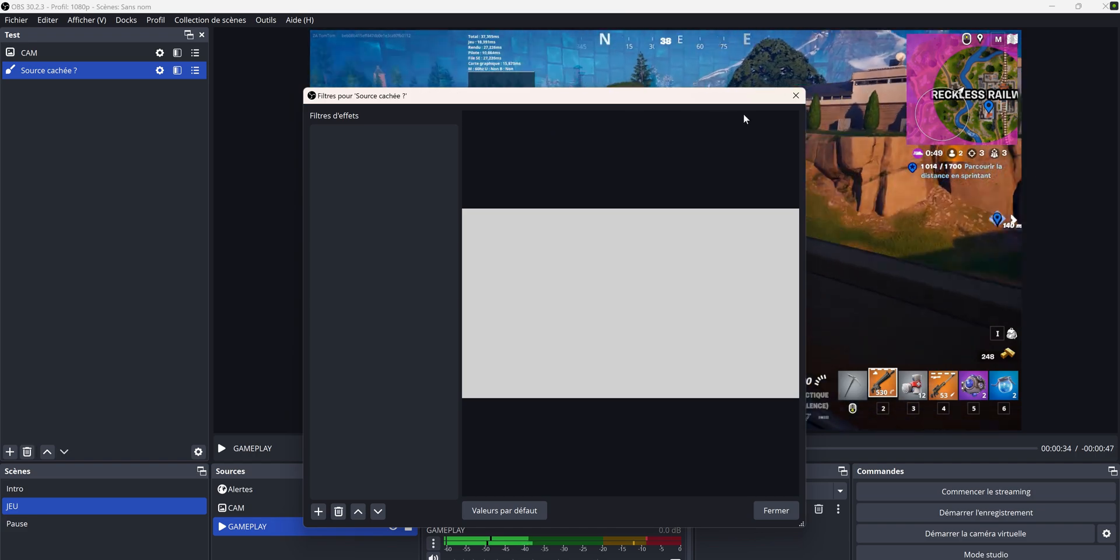
click(795, 95)
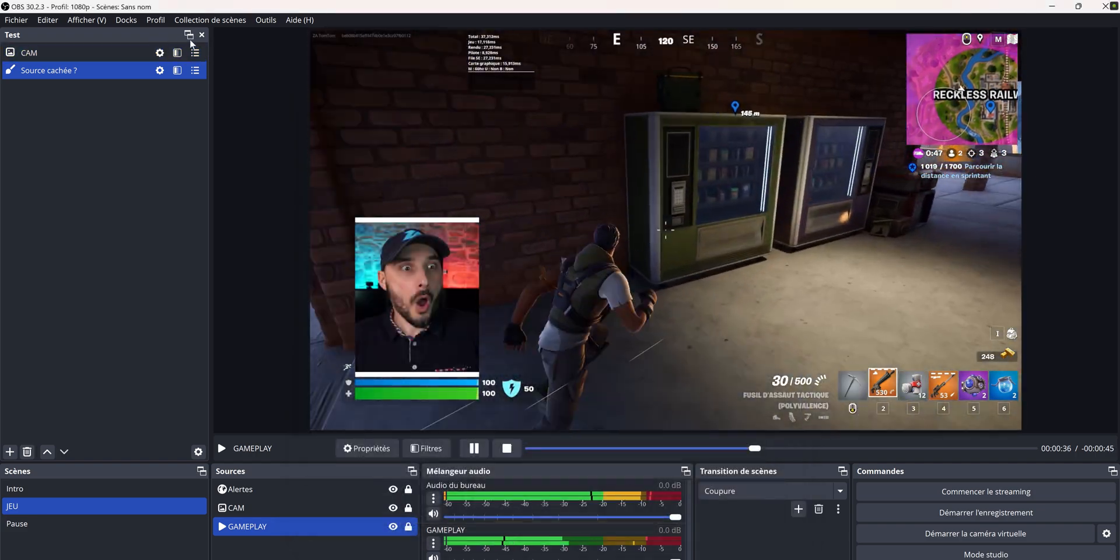
click(202, 35)
Show the Dyna dock to examine the current scene's sources, and close it again
click(126, 20)
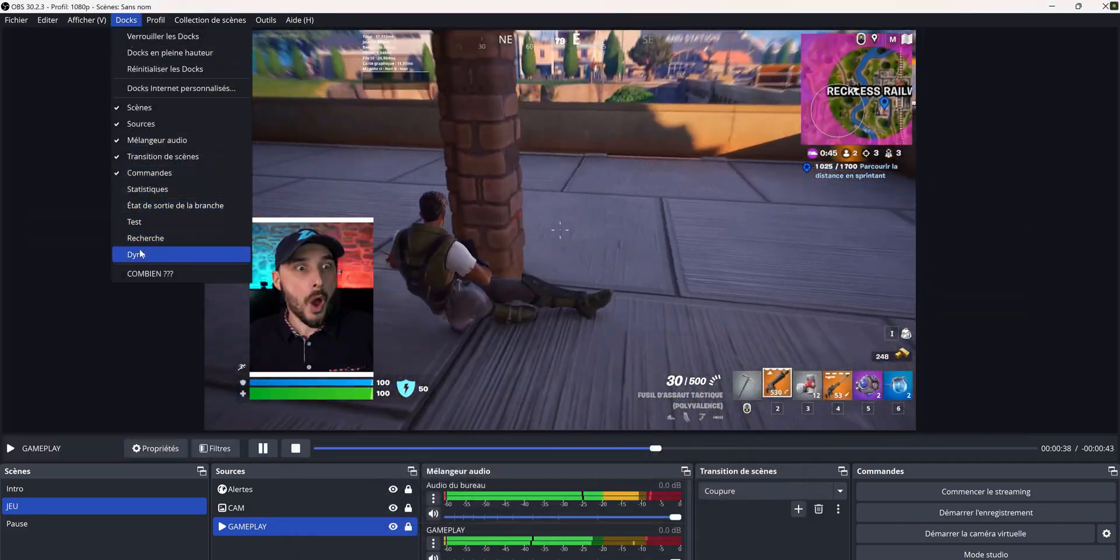
click(139, 254)
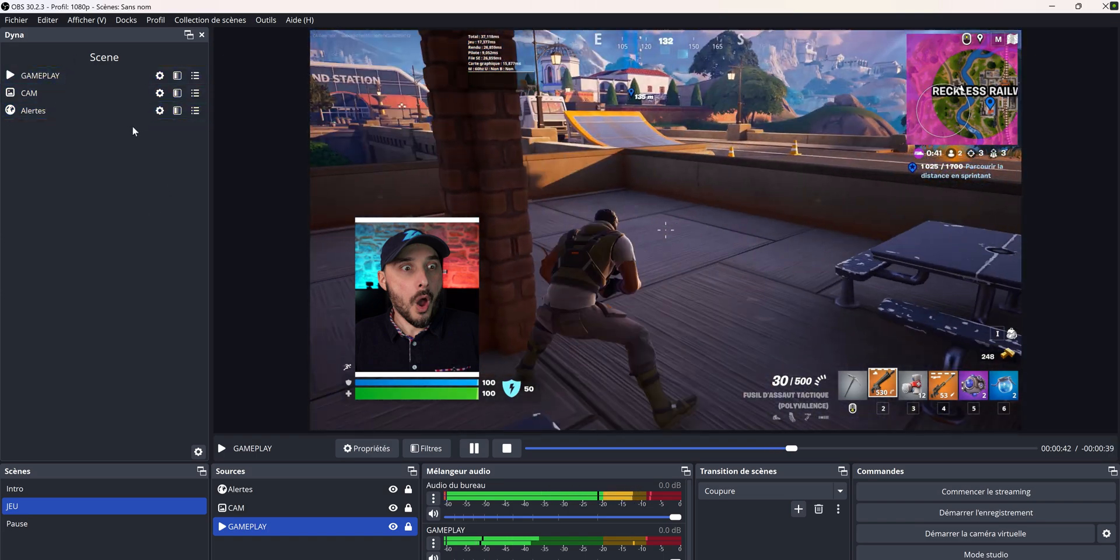
click(202, 36)
Show the Recherche dock and search it for "cam"
click(126, 20)
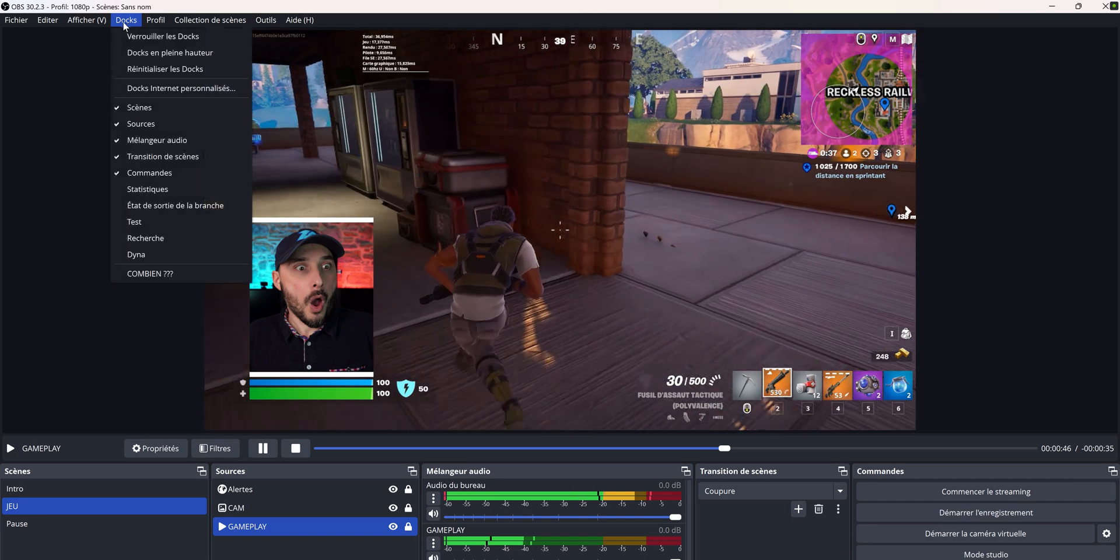
click(143, 243)
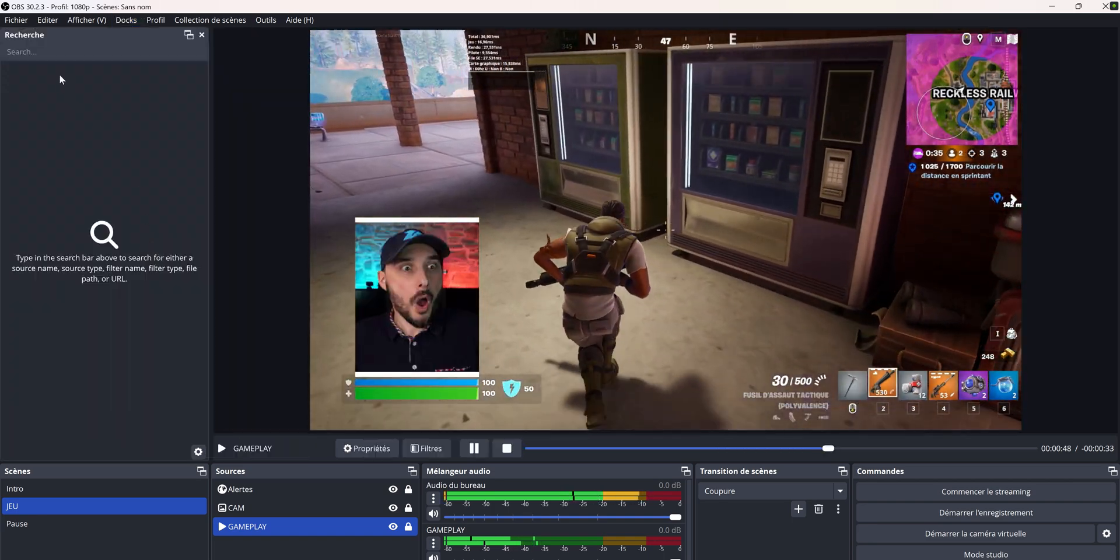
text(cam)
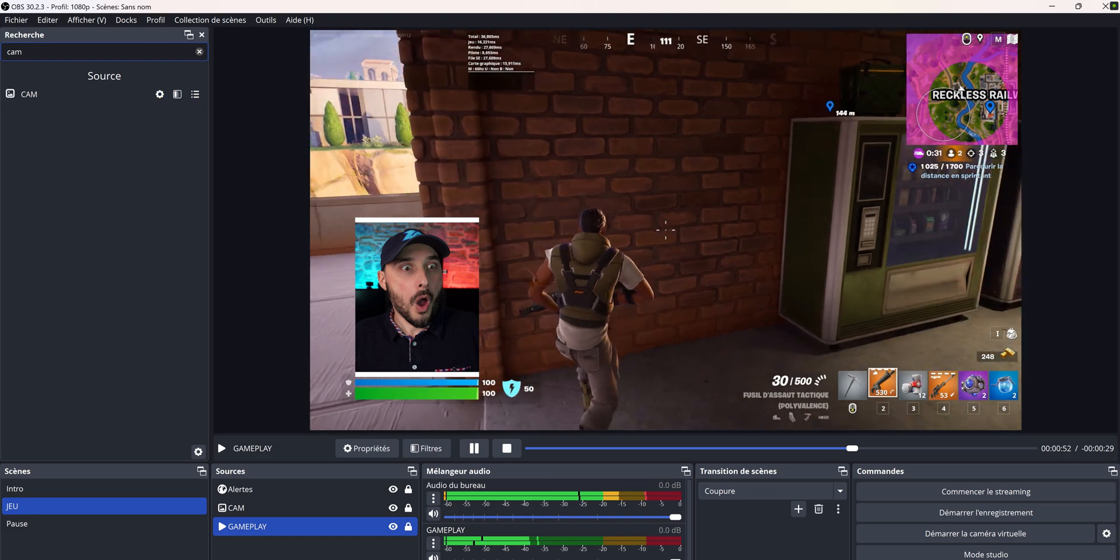
Clear the search in the Recherche dock and search for "wsh" instead
key(BackSpace)
key(BackSpace)
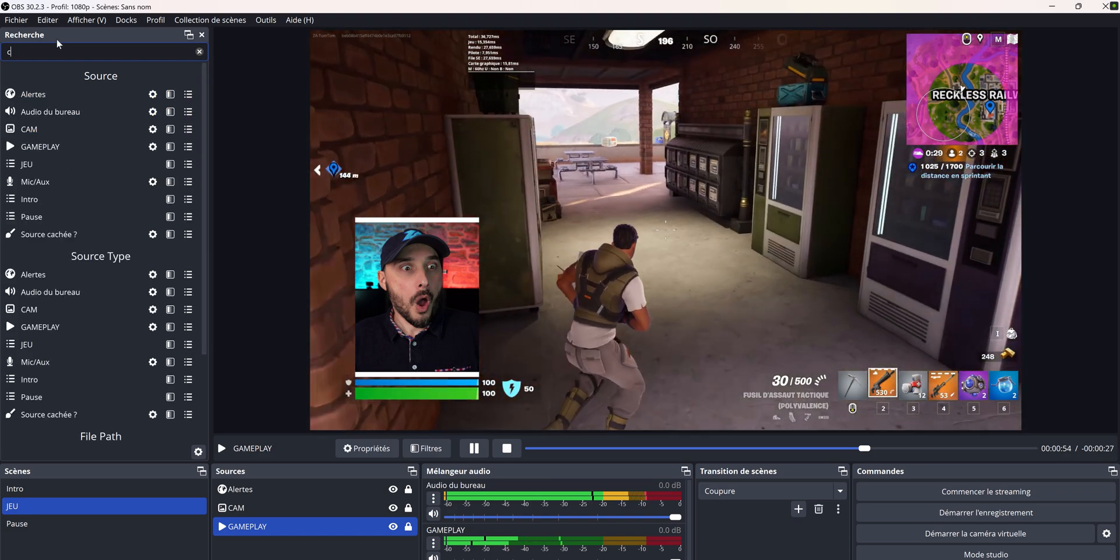
key(BackSpace)
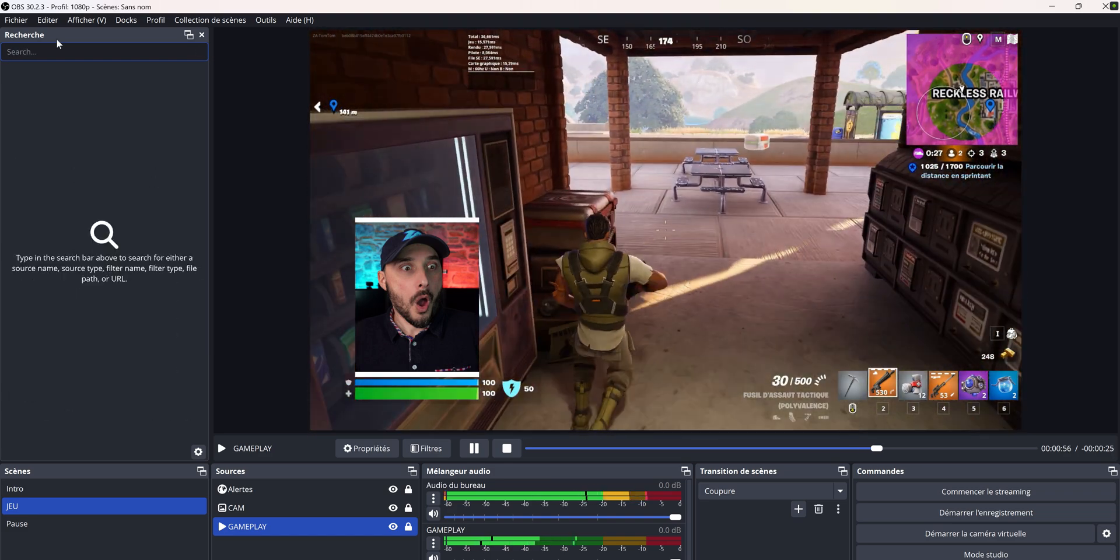
text(wsh)
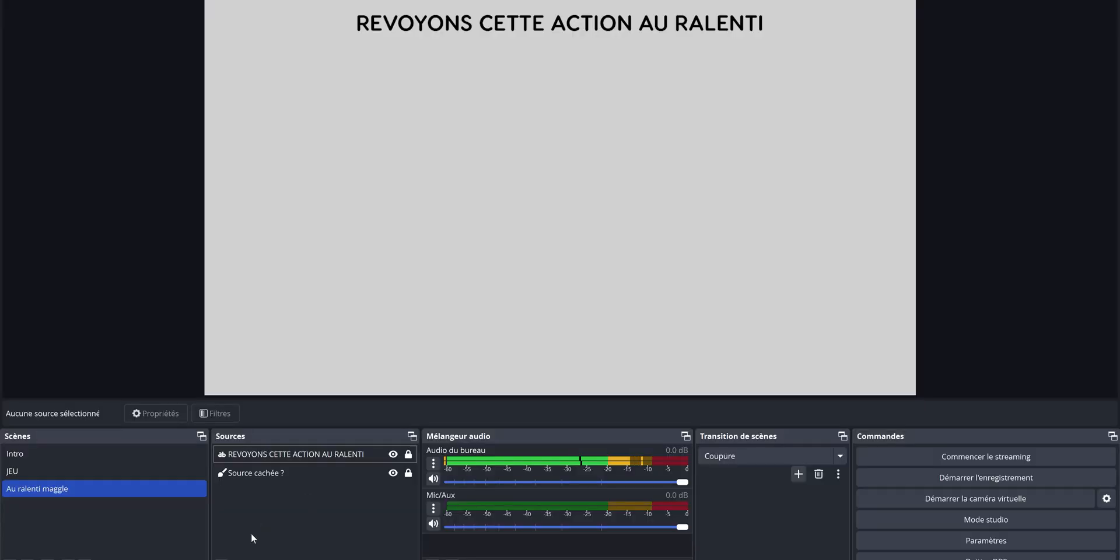
Add a Replay Source to the "Au ralenti maggle" scene with JEU as its video source
click(222, 558)
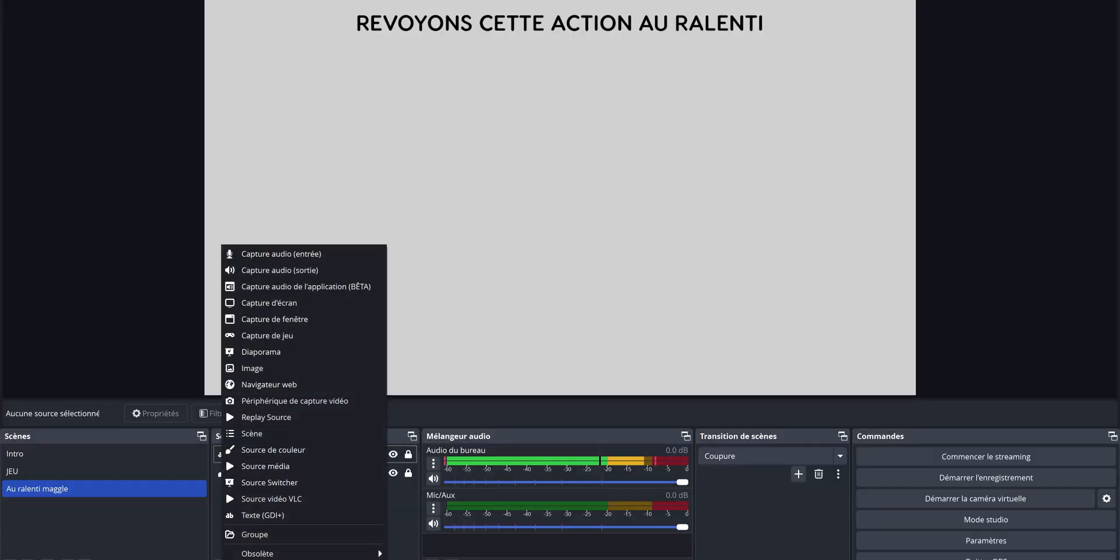
click(282, 421)
click(590, 354)
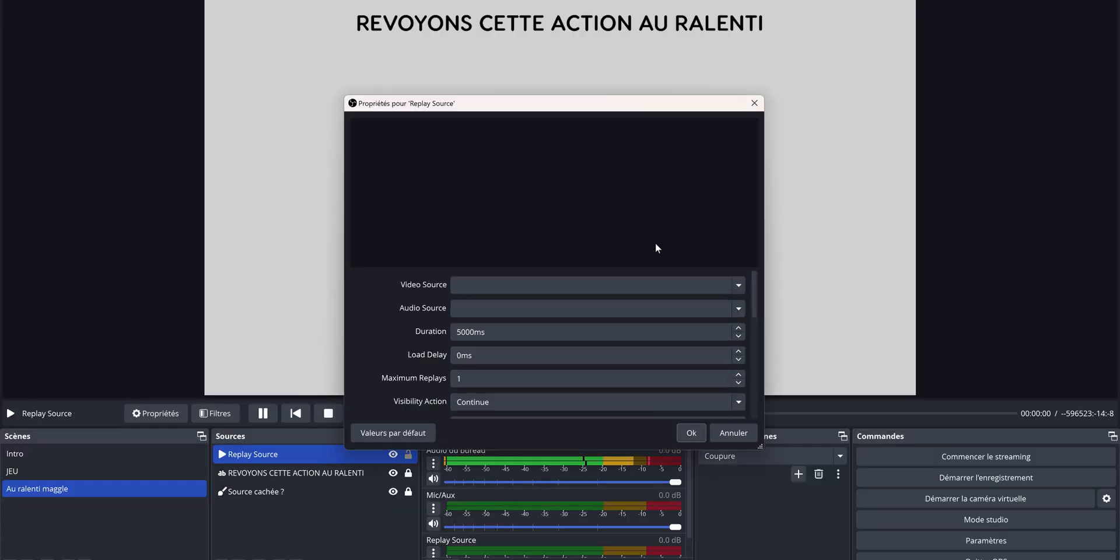
click(739, 286)
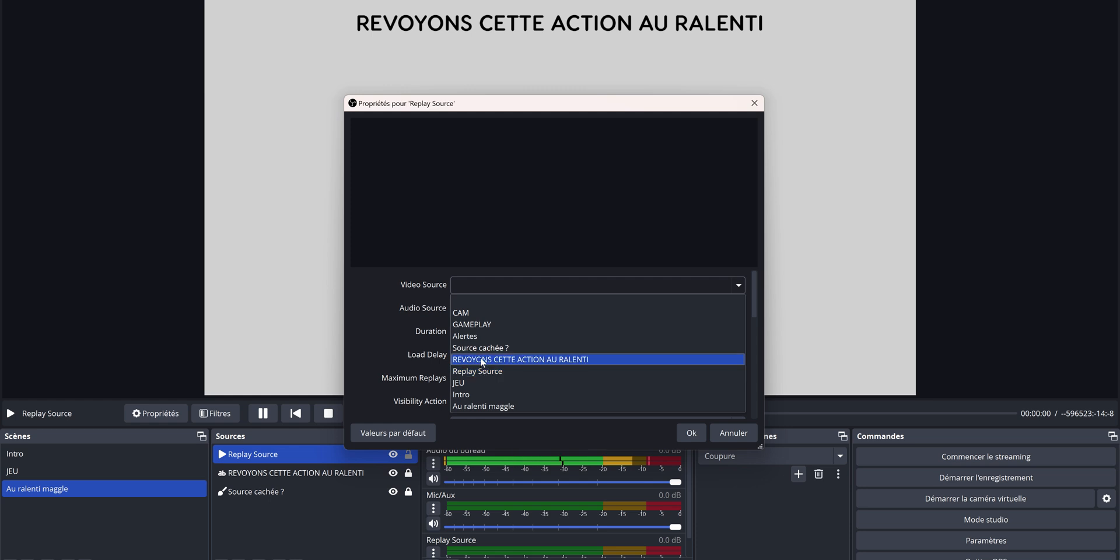
click(478, 383)
scroll(426, 378, down, 5)
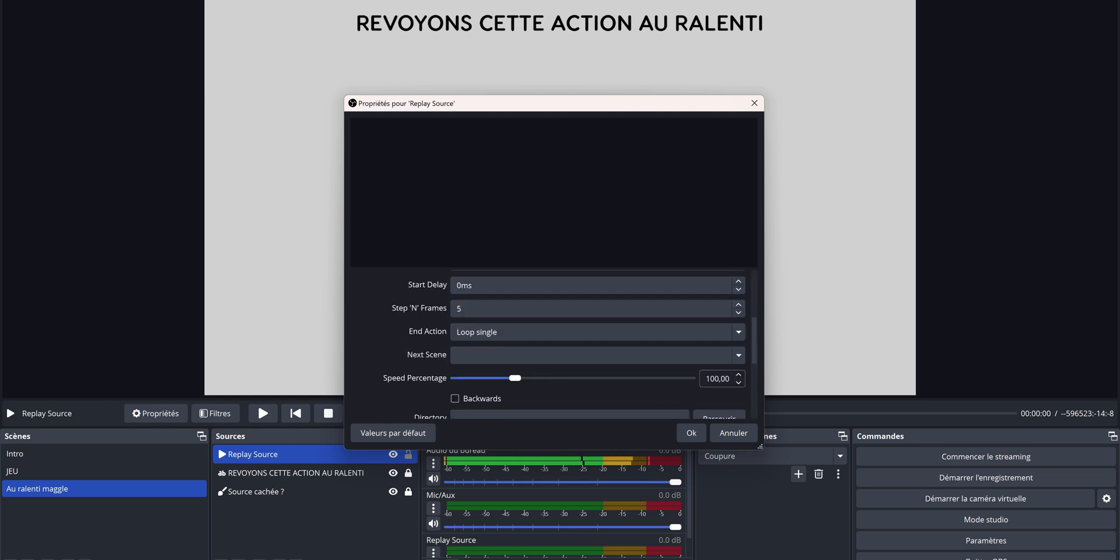
click(695, 435)
Assign numpad 1 to Load Replay and numpad 2 to Save Replay for the Replay Source, and apply the hotkeys
click(986, 540)
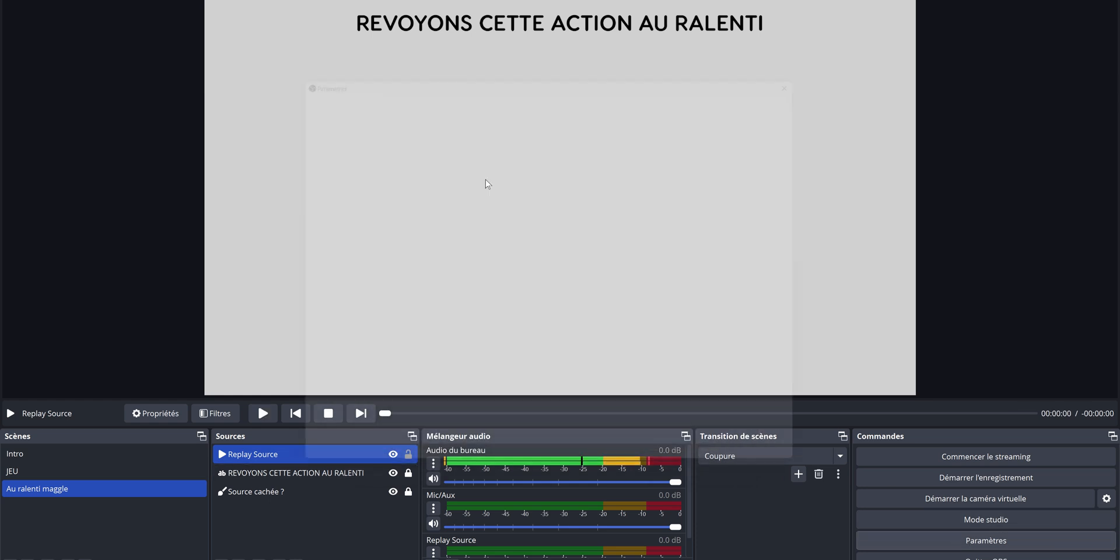
click(326, 205)
click(489, 84)
text(repl)
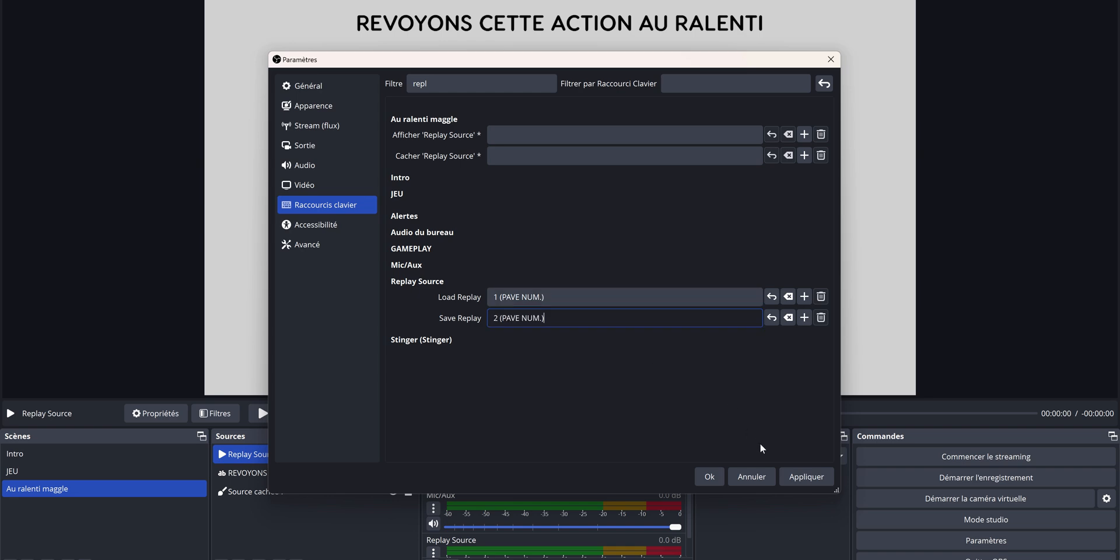
click(806, 477)
click(709, 477)
Load the replay with its hotkey, shrink the Replay Source on the canvas and place it beneath the slow-motion title
key(F1)
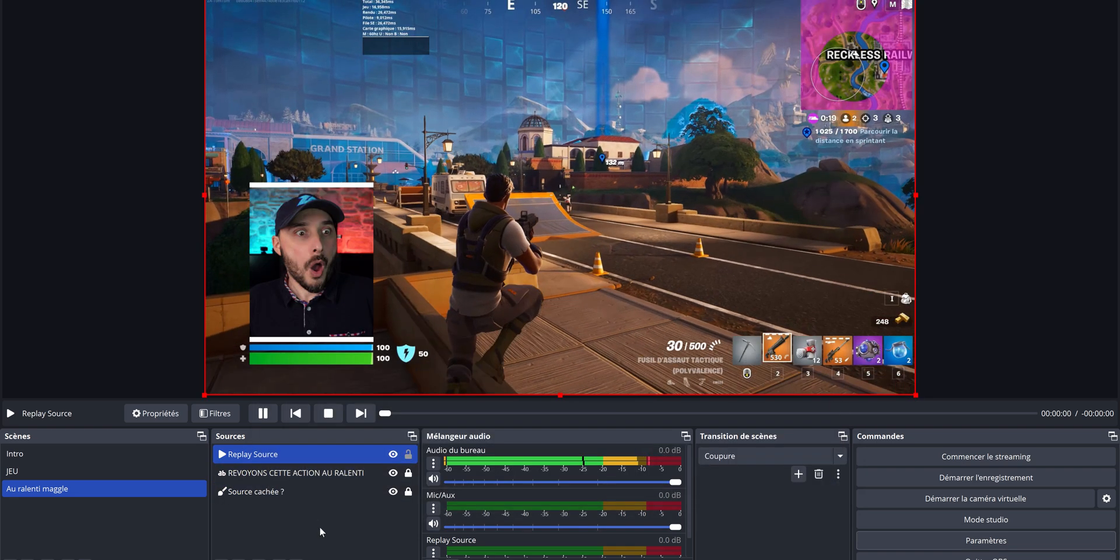
drag(916, 395, 648, 256)
drag(482, 145, 617, 199)
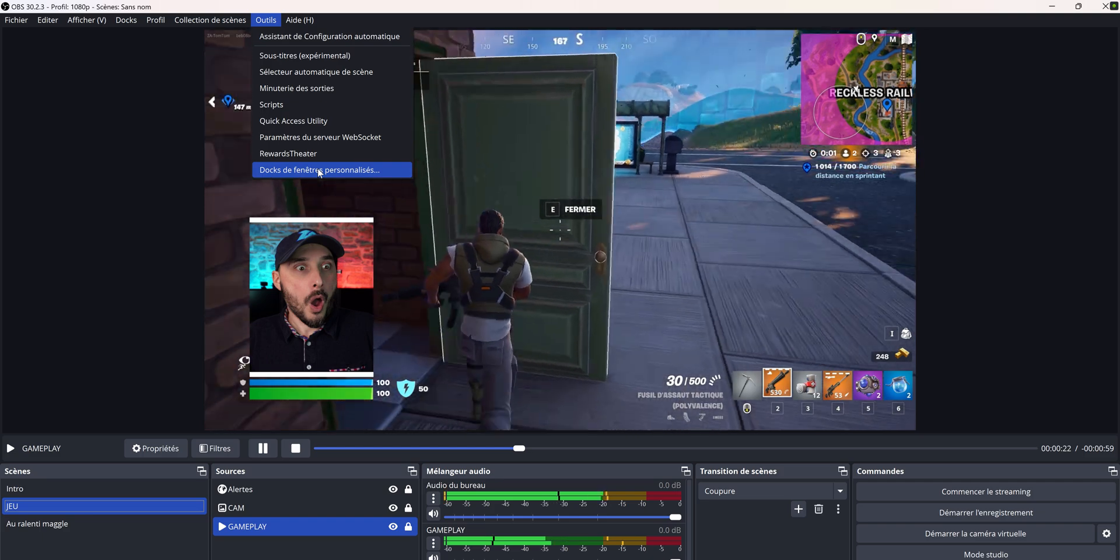
Create a custom window dock named "spotify" that uses the Spotify.exe window
click(317, 173)
text(spotify)
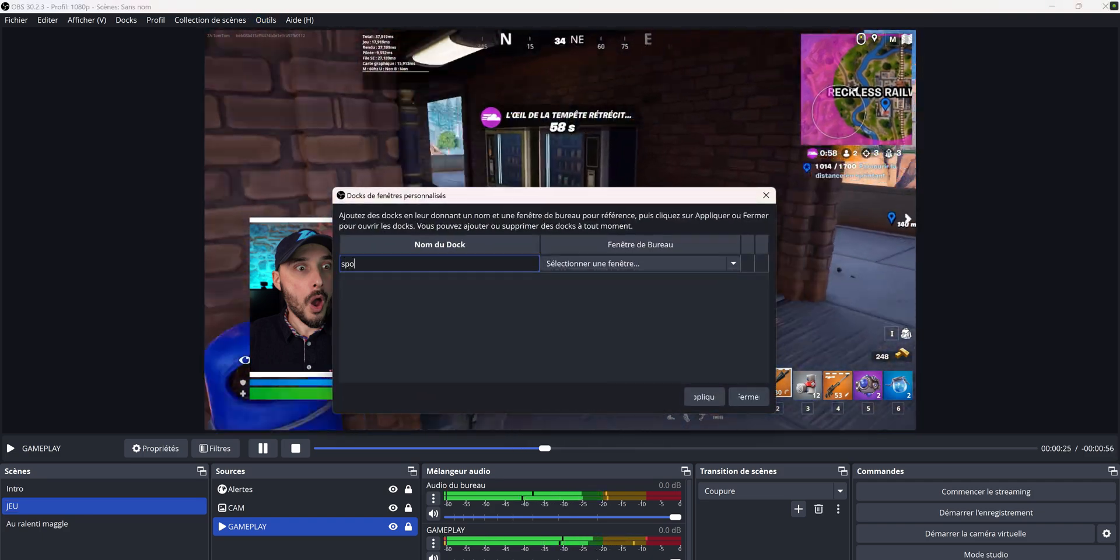
click(589, 264)
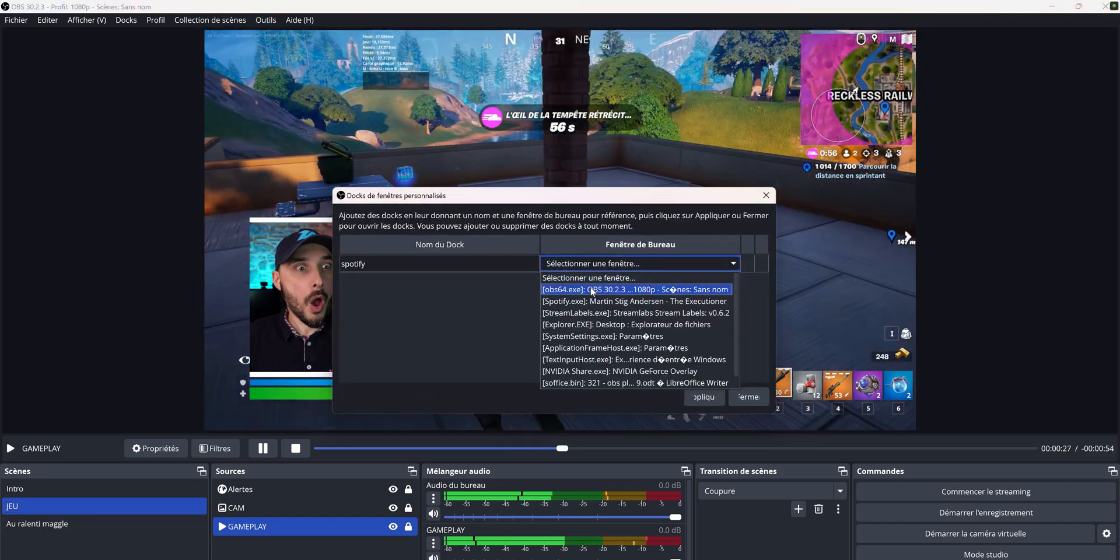
click(592, 292)
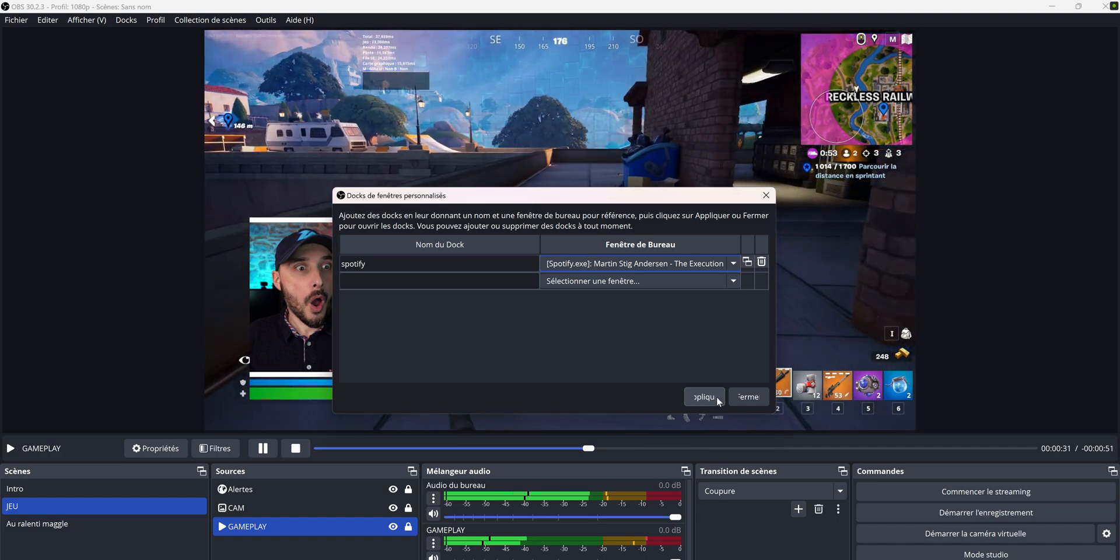
click(704, 397)
click(747, 397)
Show the spotify dock, attach it beside the preview and widen it until the full Spotify interface fits
click(126, 20)
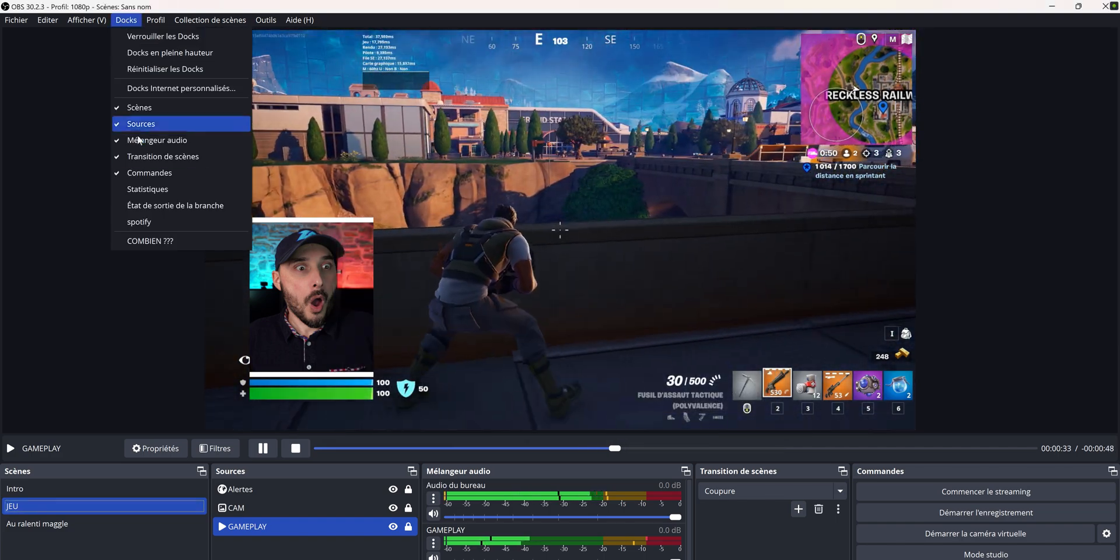
click(151, 225)
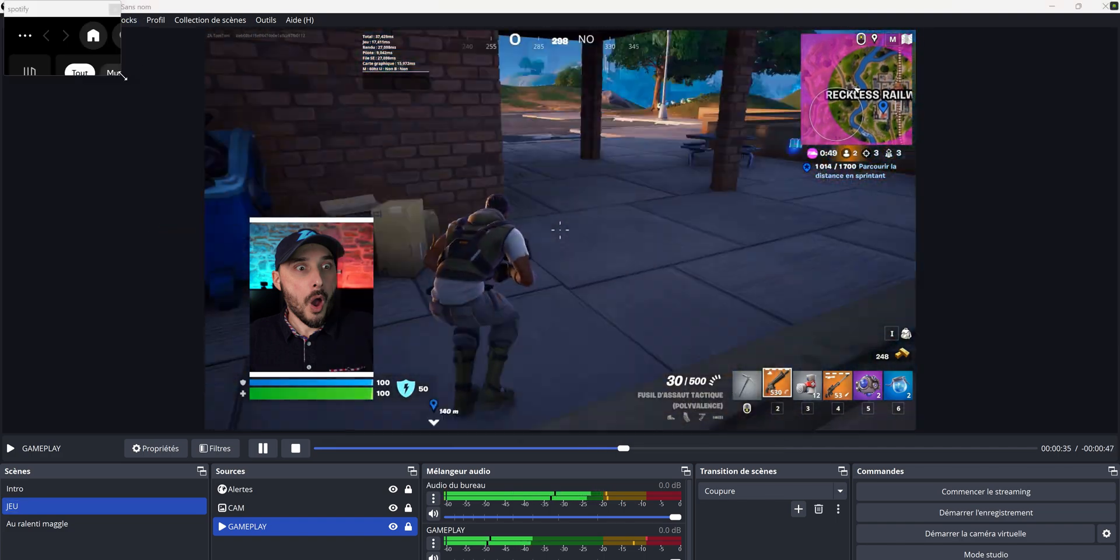
drag(120, 74, 484, 360)
drag(303, 10, 749, 91)
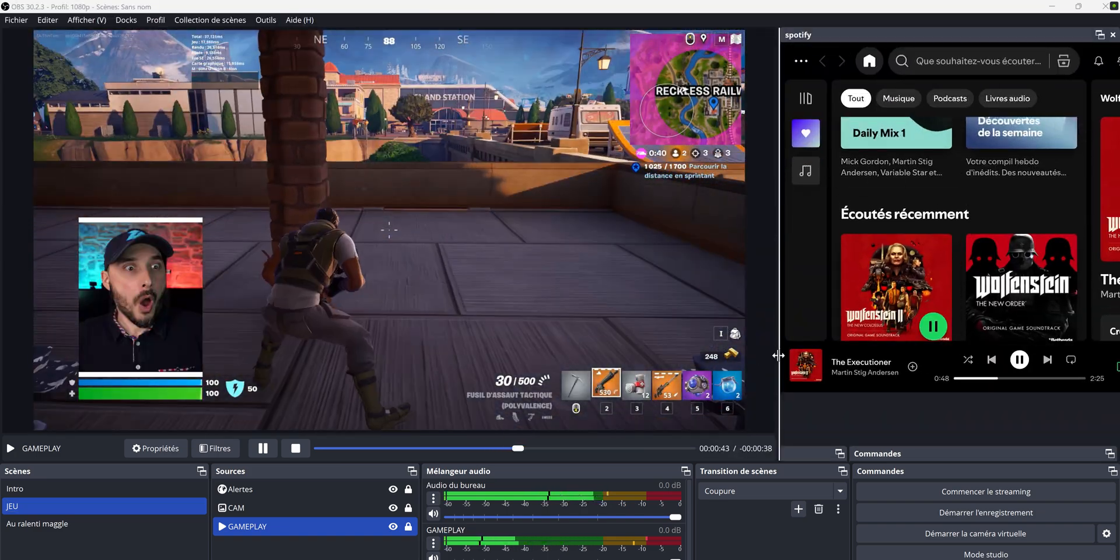
drag(779, 355, 500, 359)
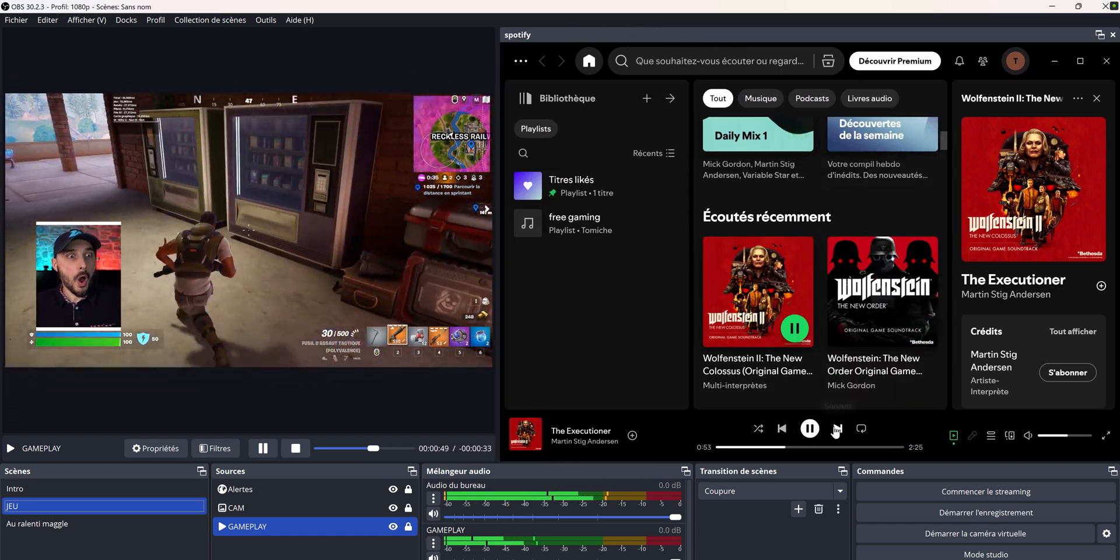
Skip to the next track inside the spotify dock and seek forward in it
click(838, 429)
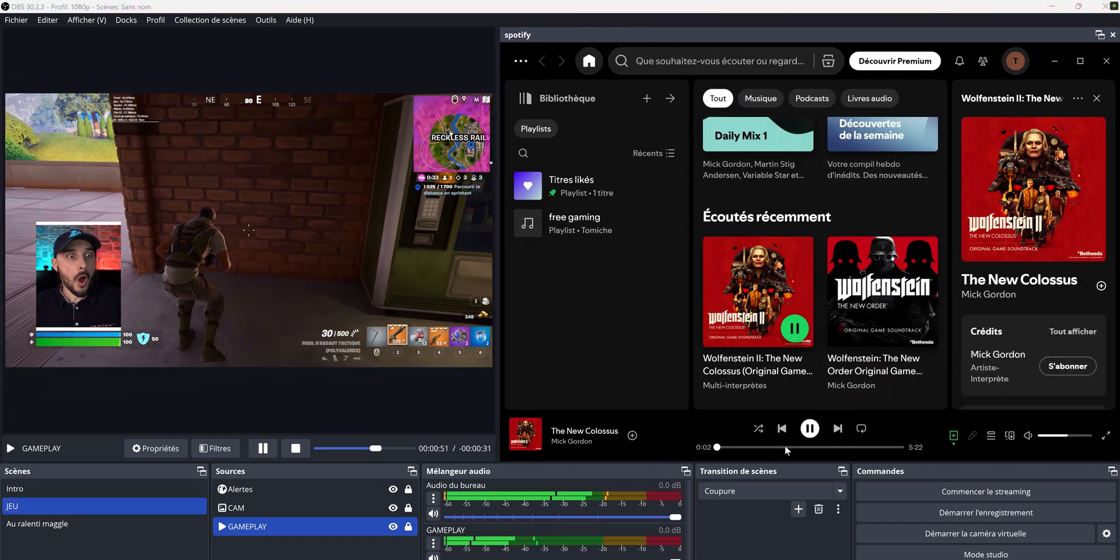
click(751, 448)
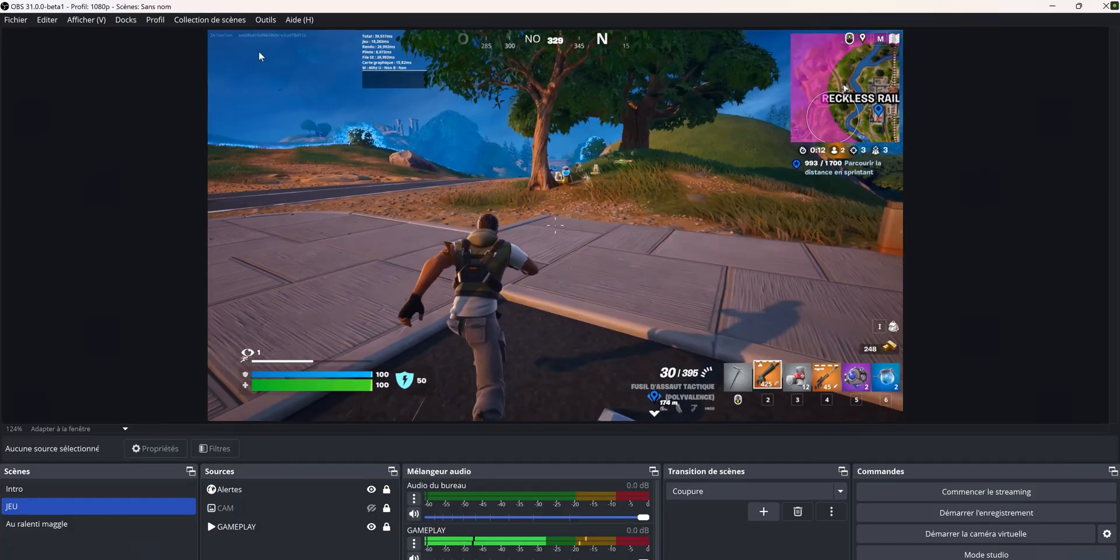
Open the Source Profiler over the preview and set its view to Scene Nested
click(264, 18)
click(284, 169)
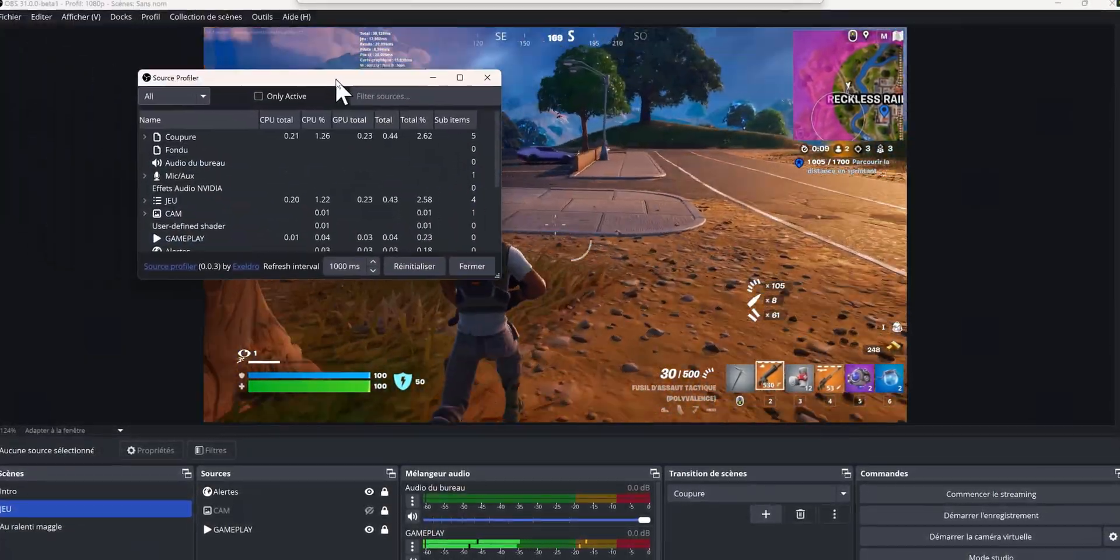
drag(337, 82, 417, 87)
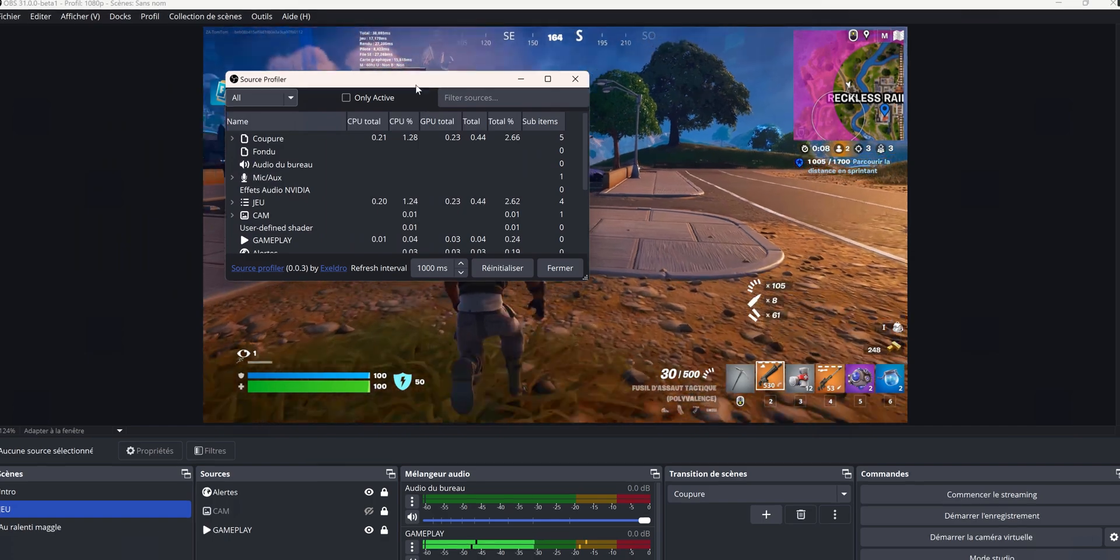
click(287, 103)
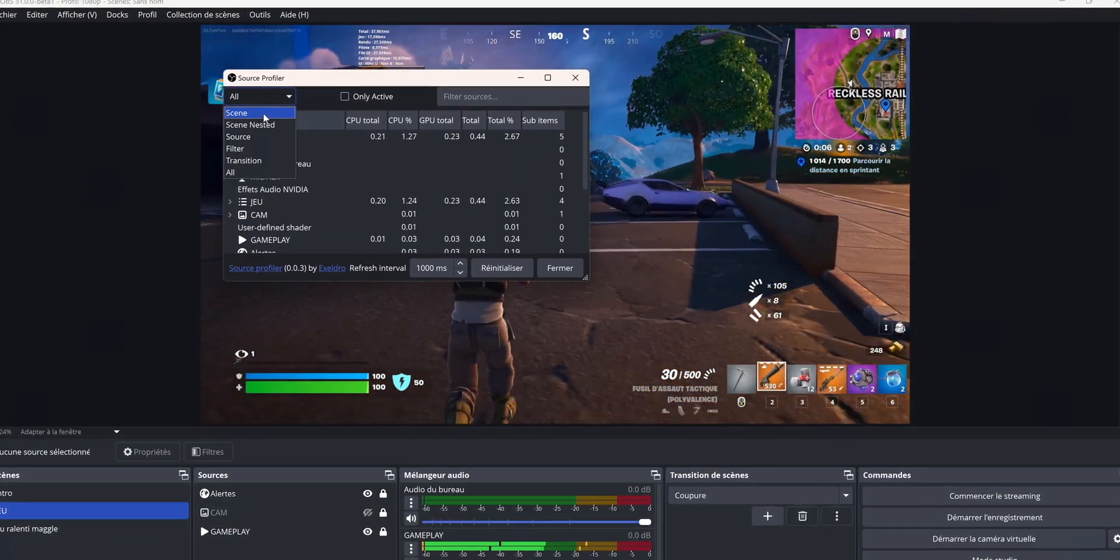
click(288, 97)
click(275, 120)
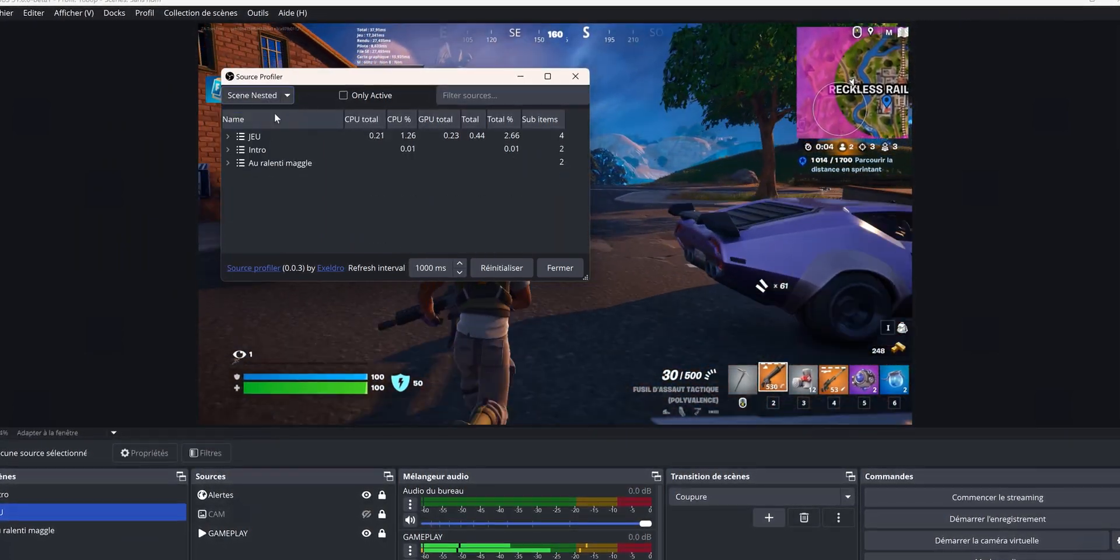
Examine the profiler's loads for the items inside JEU, Intro and the CAM source, and for filters only
click(227, 135)
click(226, 189)
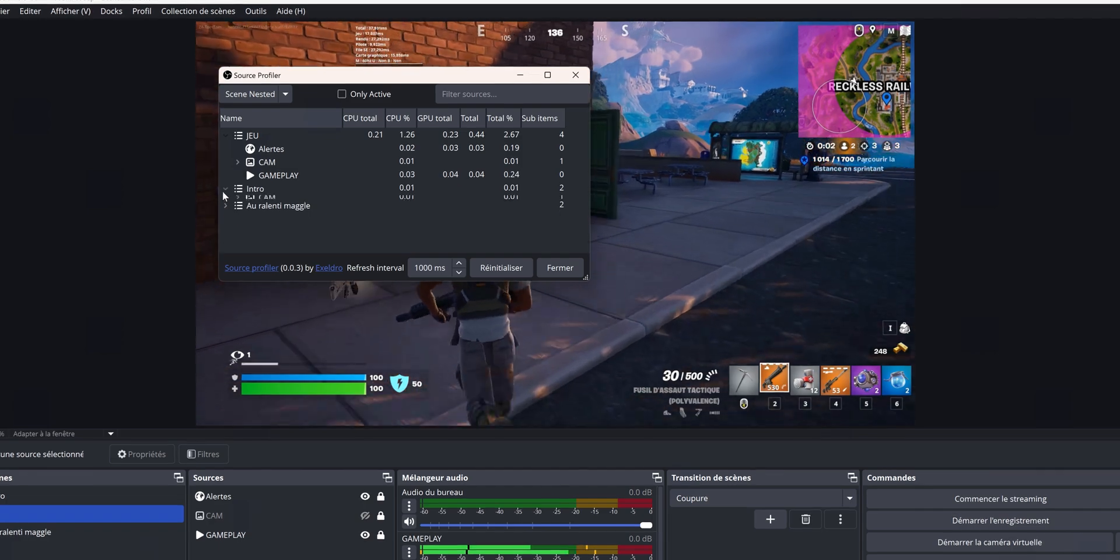
click(237, 162)
click(284, 93)
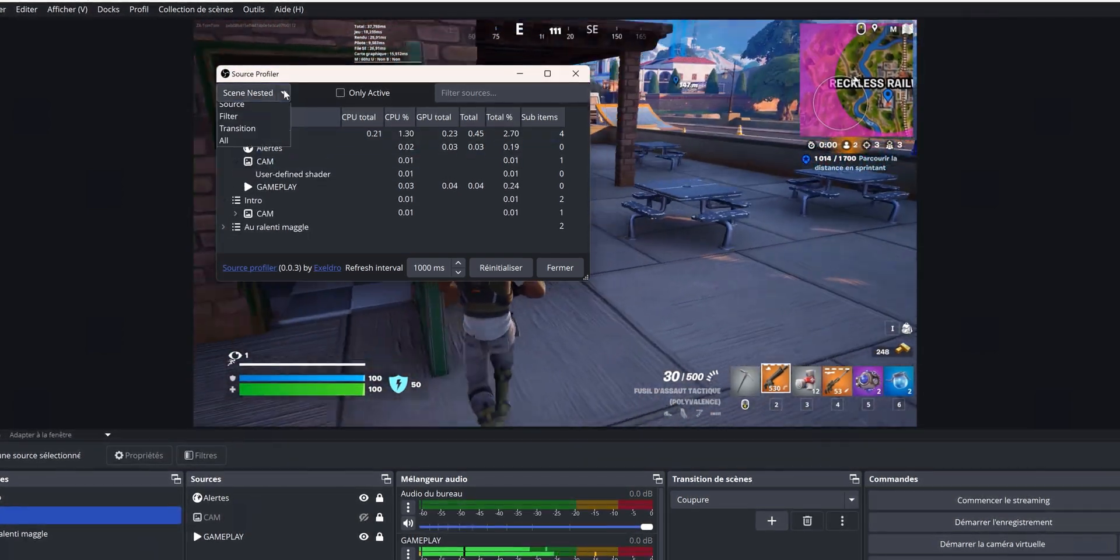
click(233, 146)
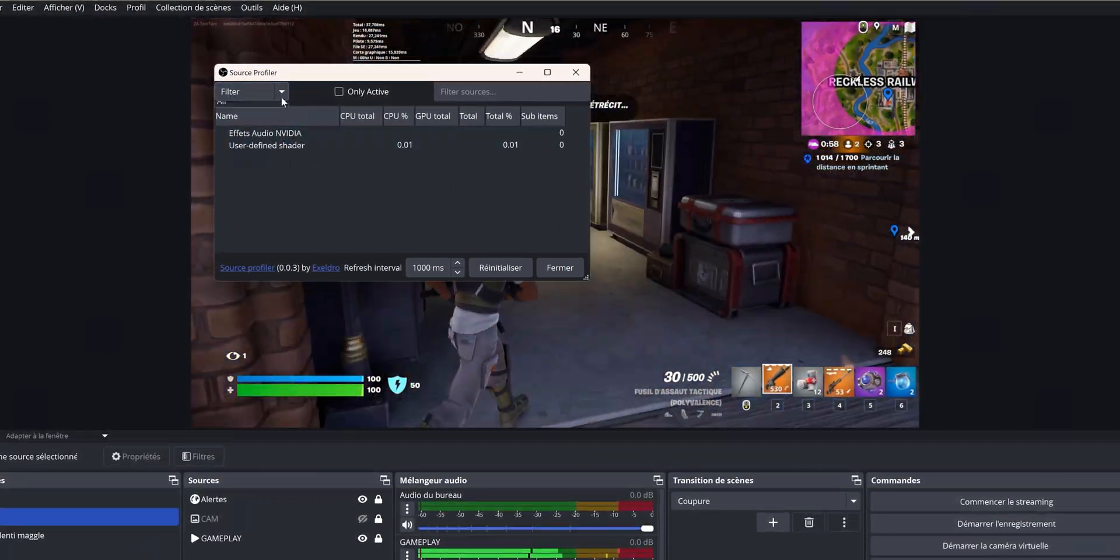
Set the Source Profiler view back to All and enlarge its window to fit the whole list
click(281, 92)
click(248, 169)
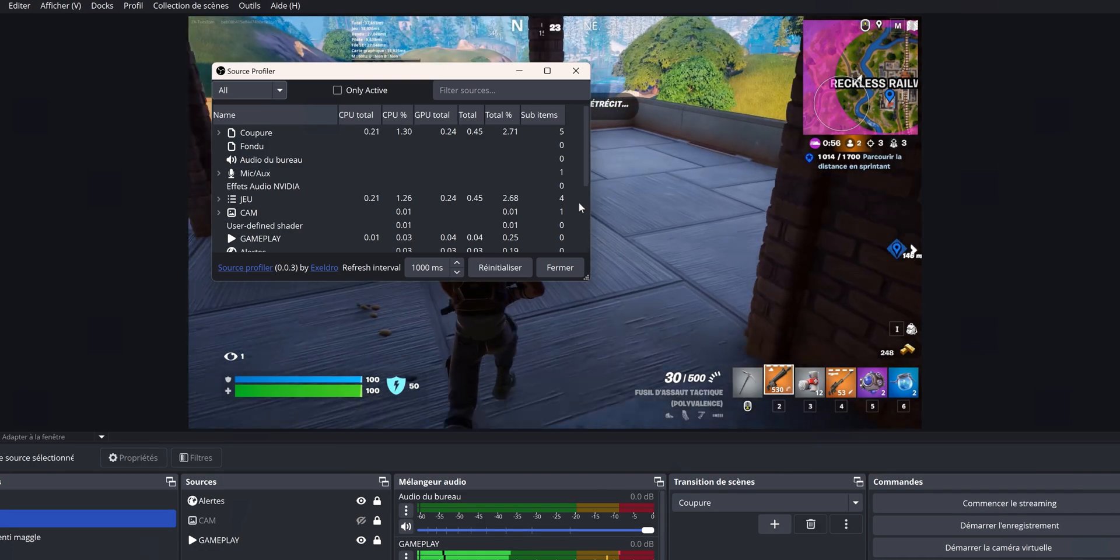
drag(586, 276, 732, 399)
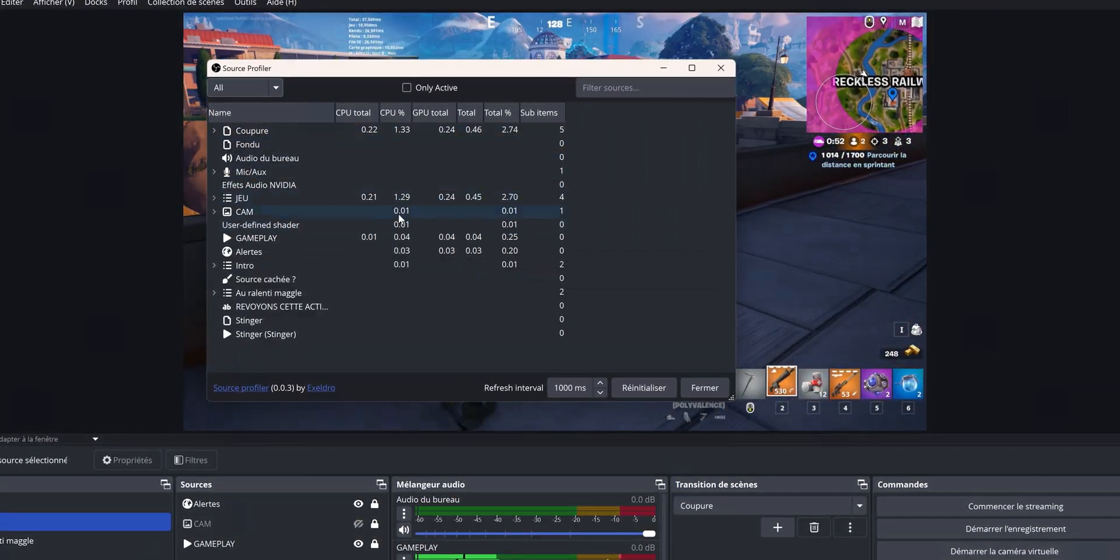